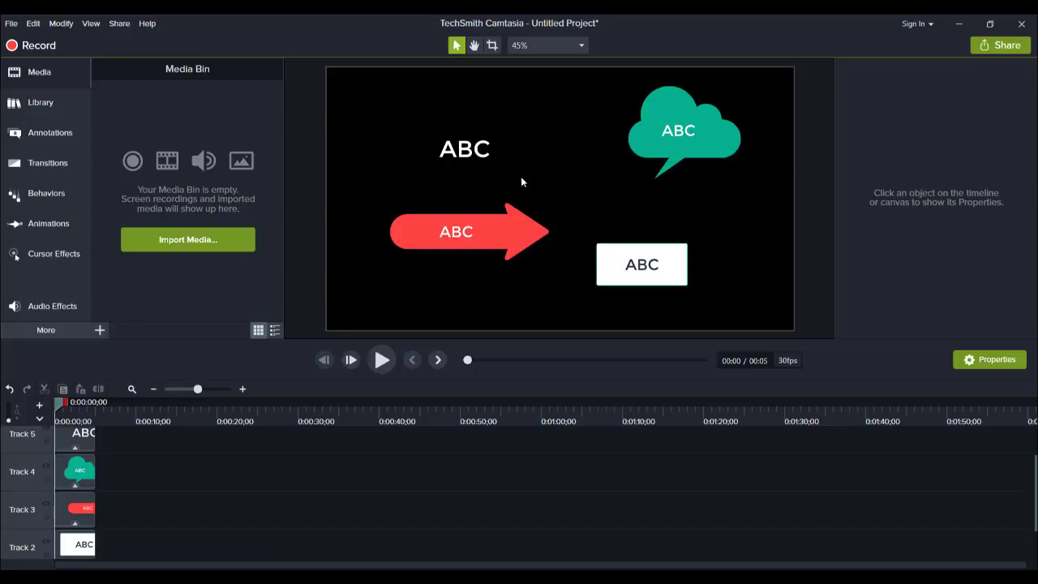
Select the cloud, arrow and box callouts on Tracks 2–4 and apply the Essetino Colors theme.
drag(118, 454, 74, 547)
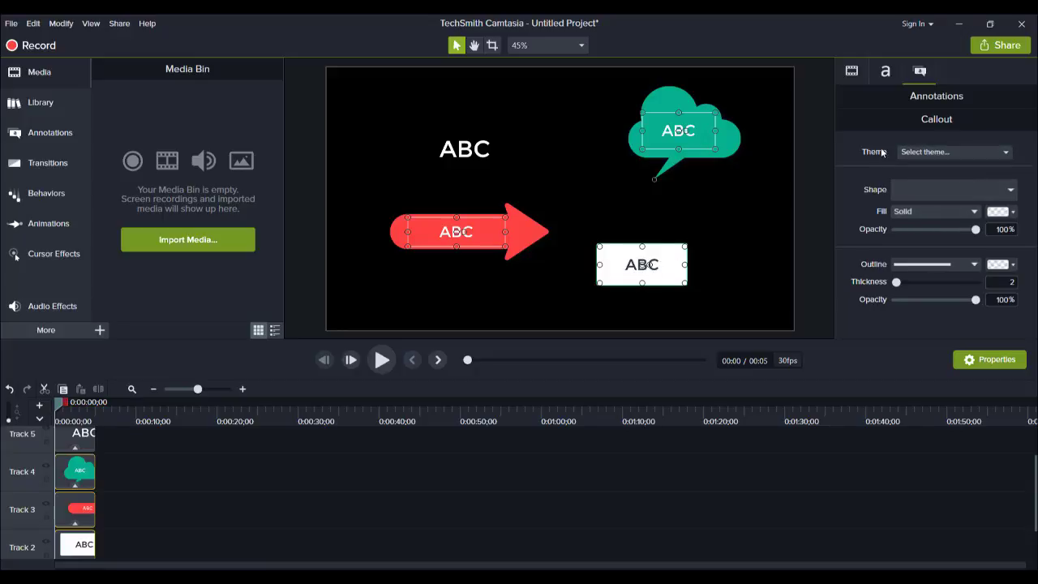
click(906, 153)
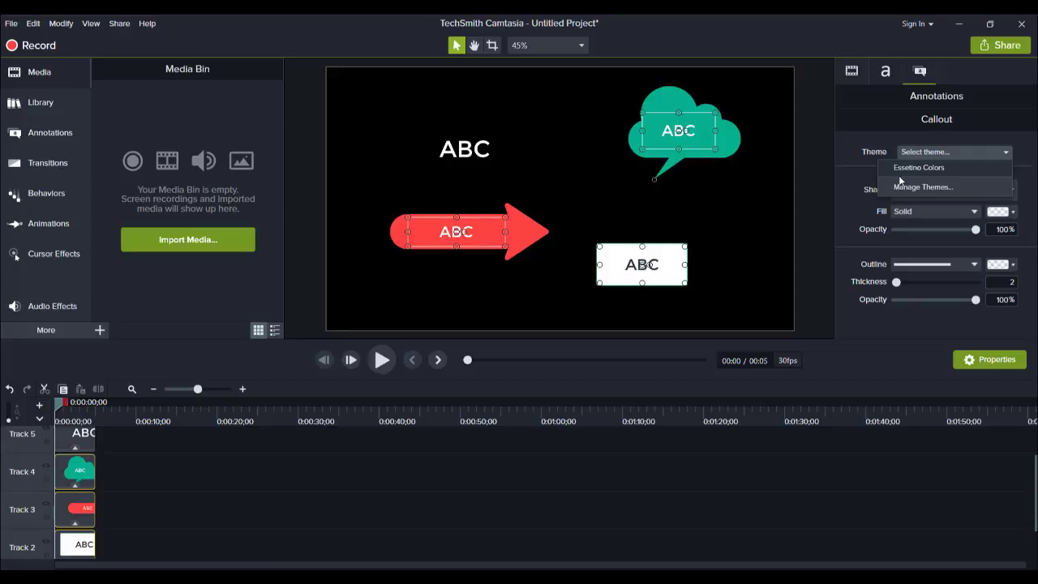
click(898, 172)
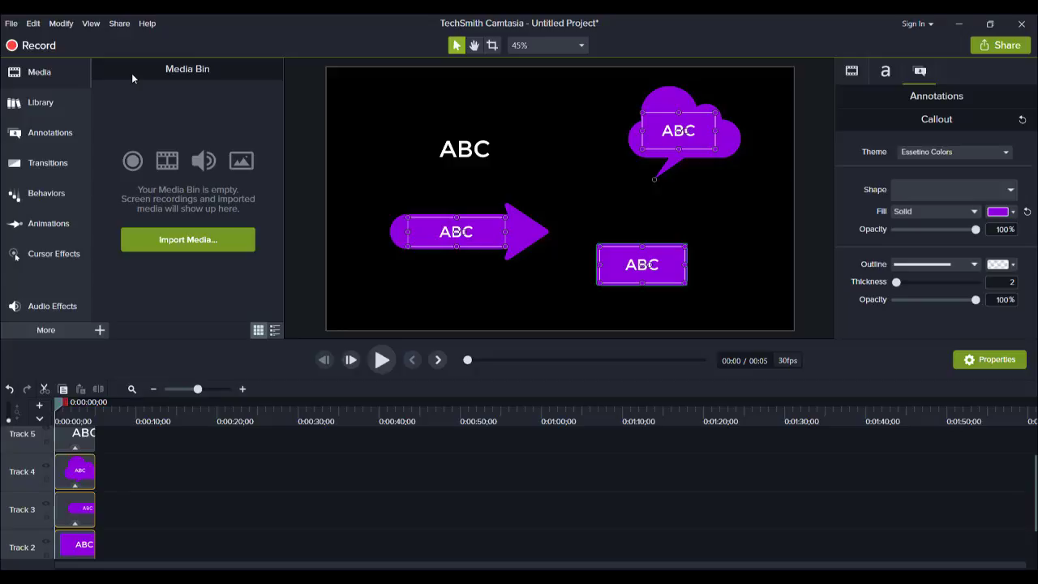
Open Manage Themes to review Essetino Colors' purple Accent 1 and Montserrat font.
click(12, 24)
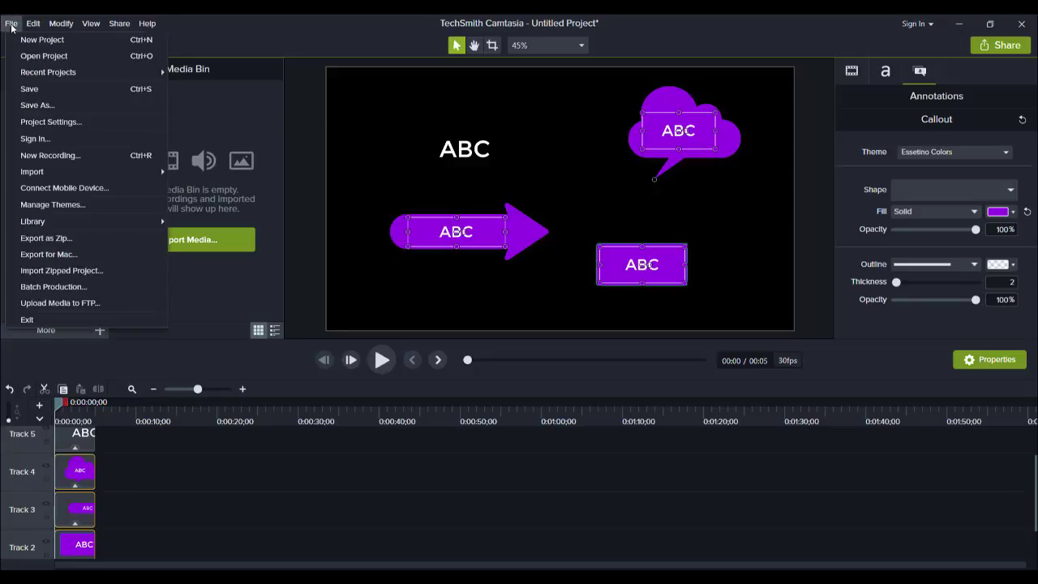
click(70, 205)
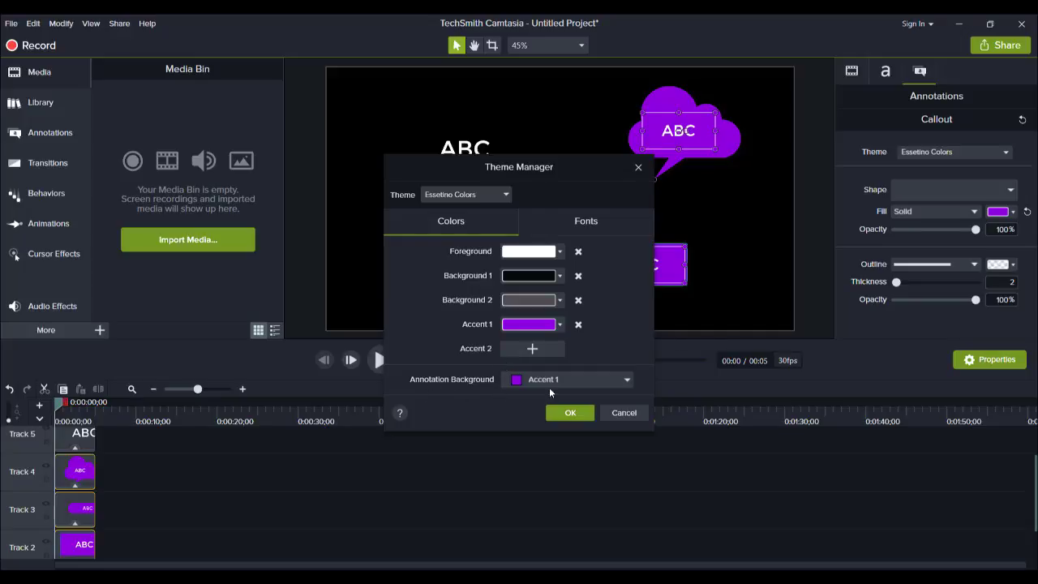
click(596, 227)
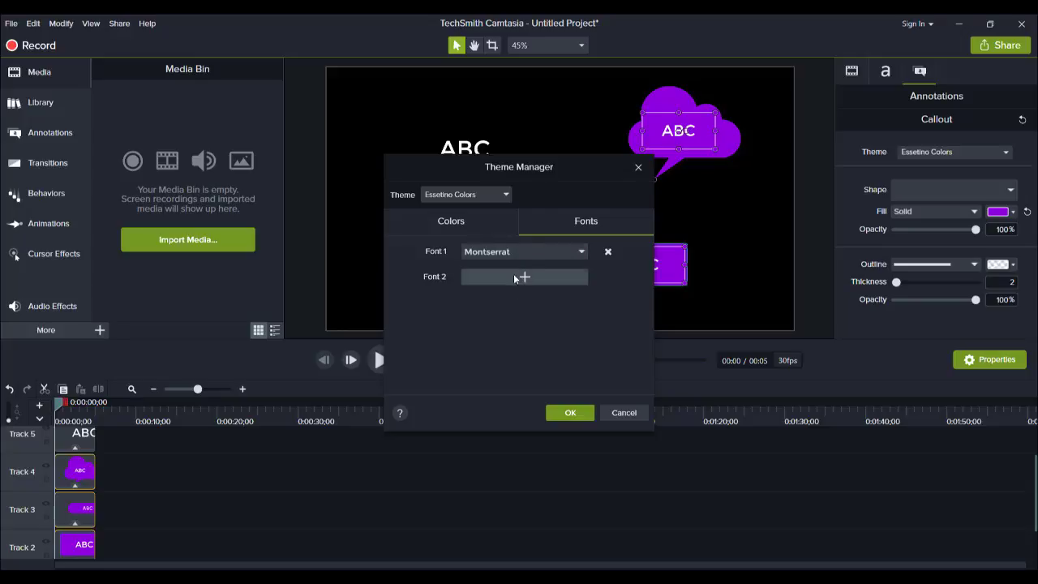
click(460, 225)
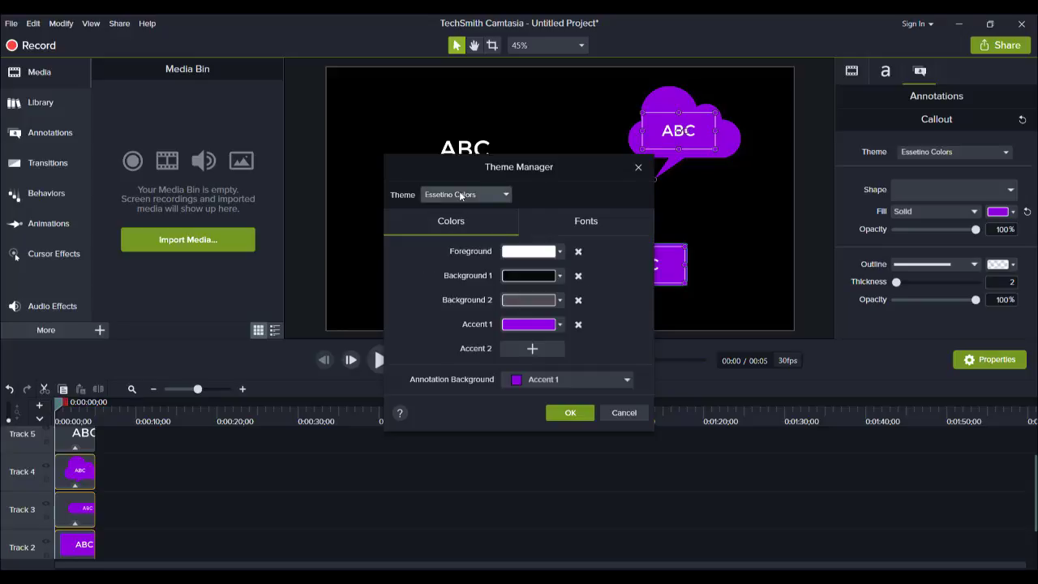
Create a new theme and name it 'Test Colors'.
click(461, 195)
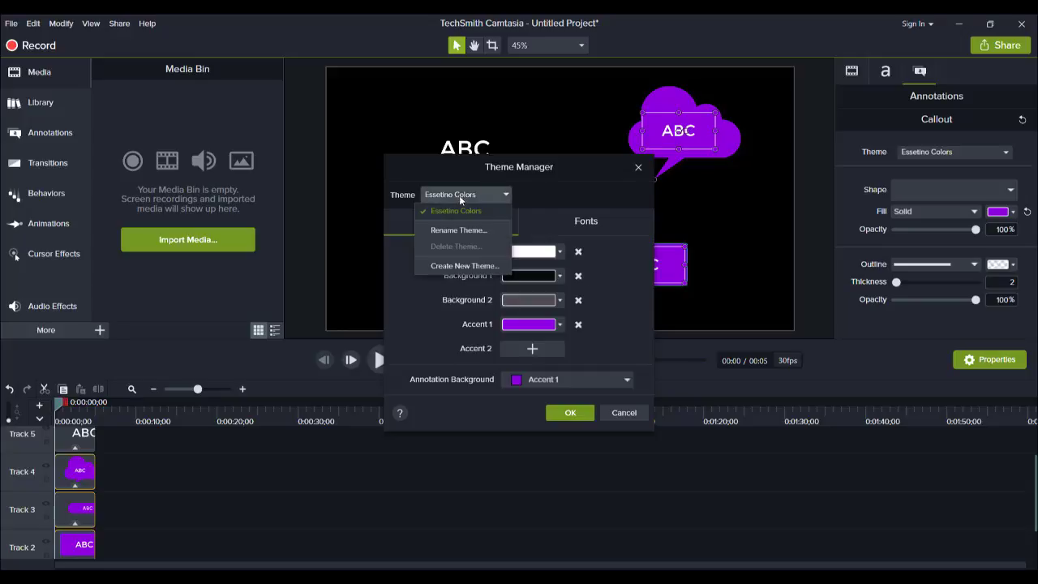
click(437, 268)
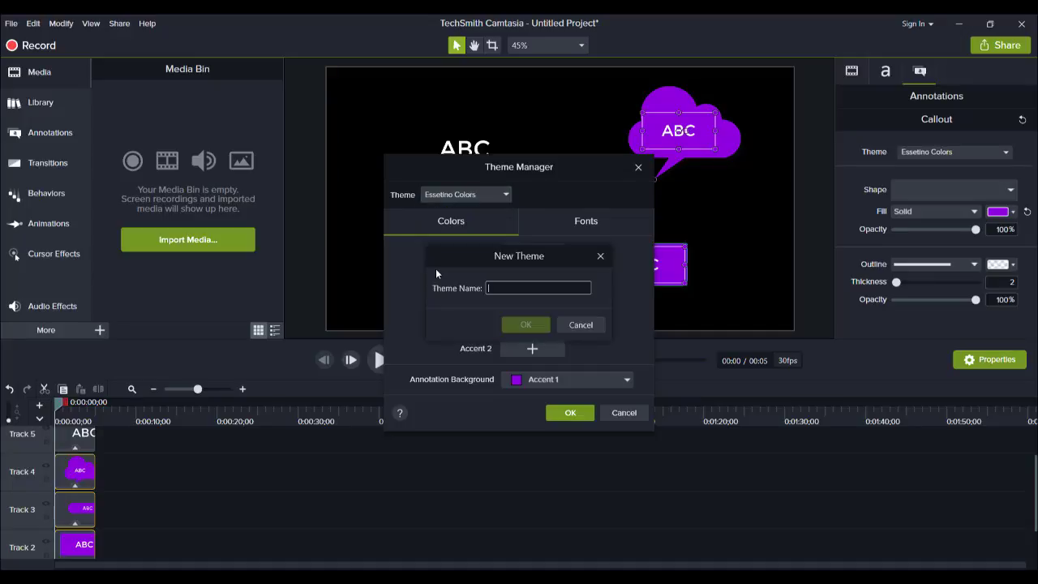
text(Test)
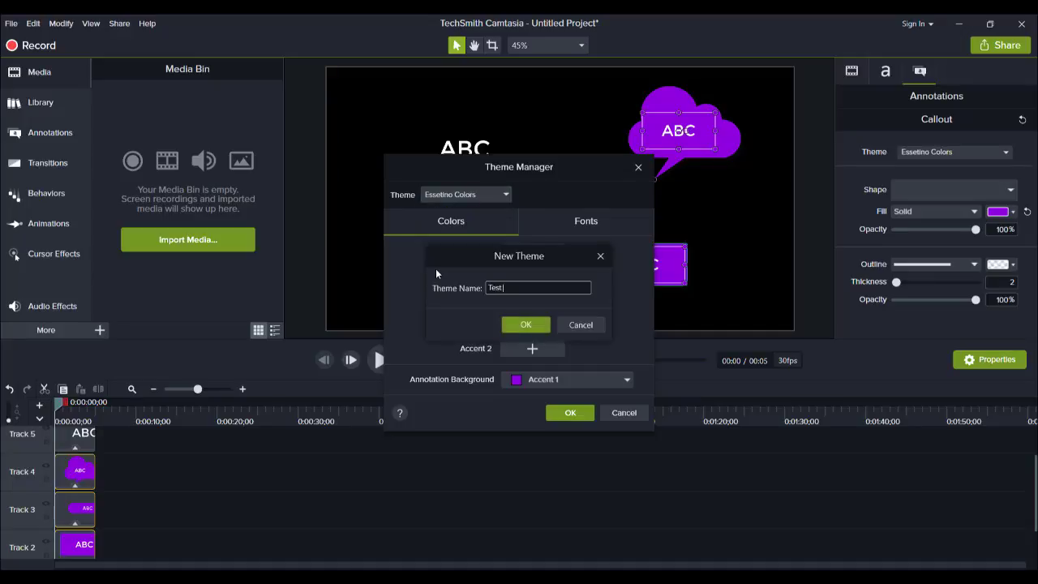
text( Colors)
Confirm the new Test Colors theme and set its foreground colour to pink.
click(534, 326)
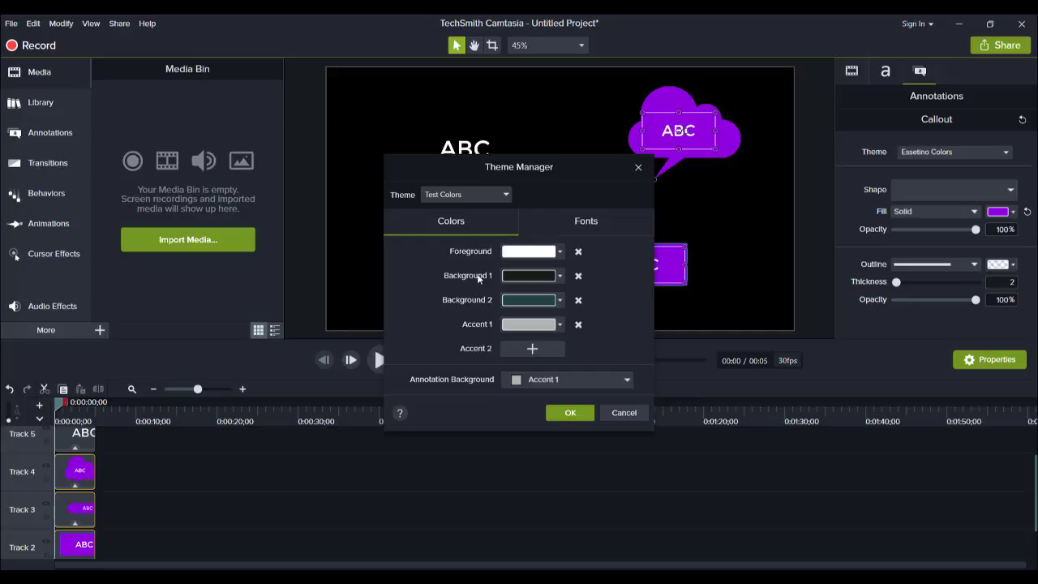
click(496, 194)
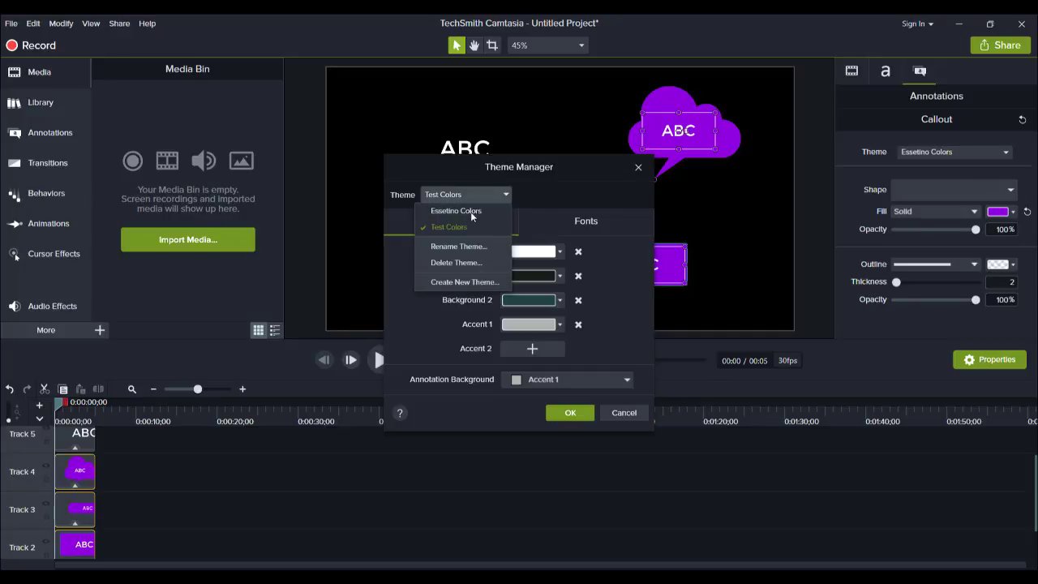
click(604, 195)
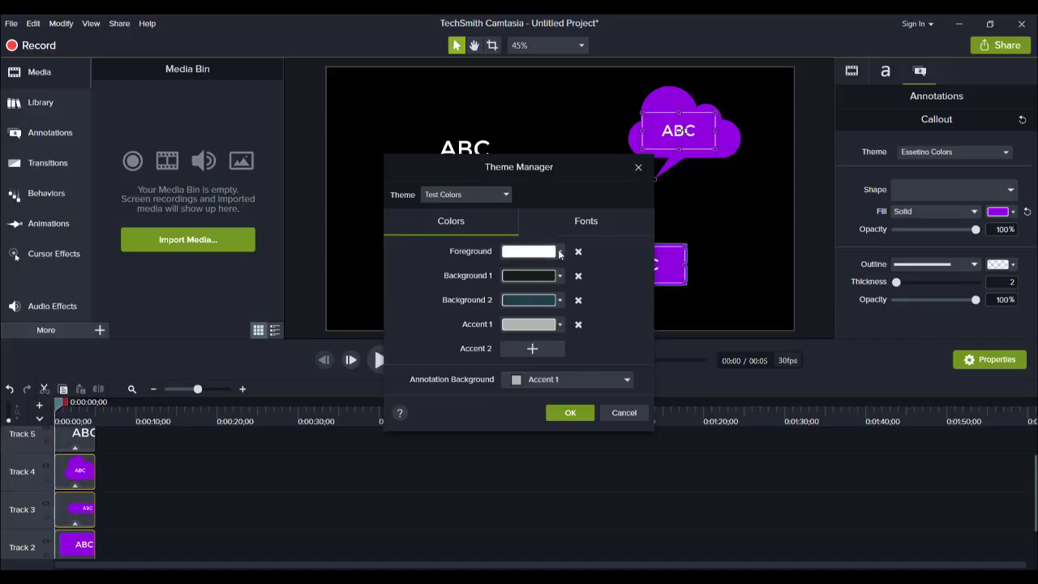
click(559, 254)
click(552, 296)
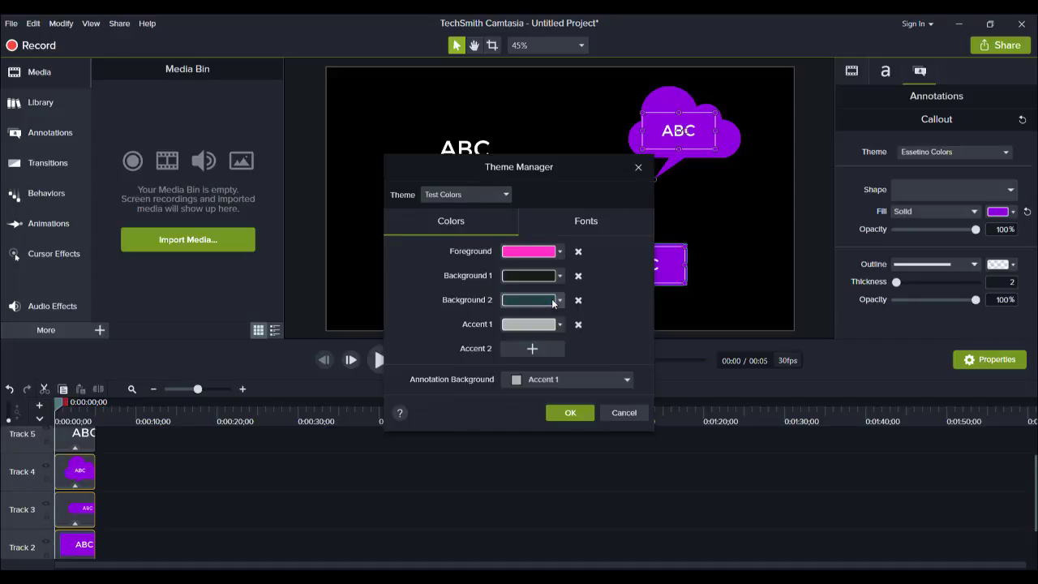
Try Background 1 colour options, toggling hex/RGB values and sampling a grey from screen.
click(560, 276)
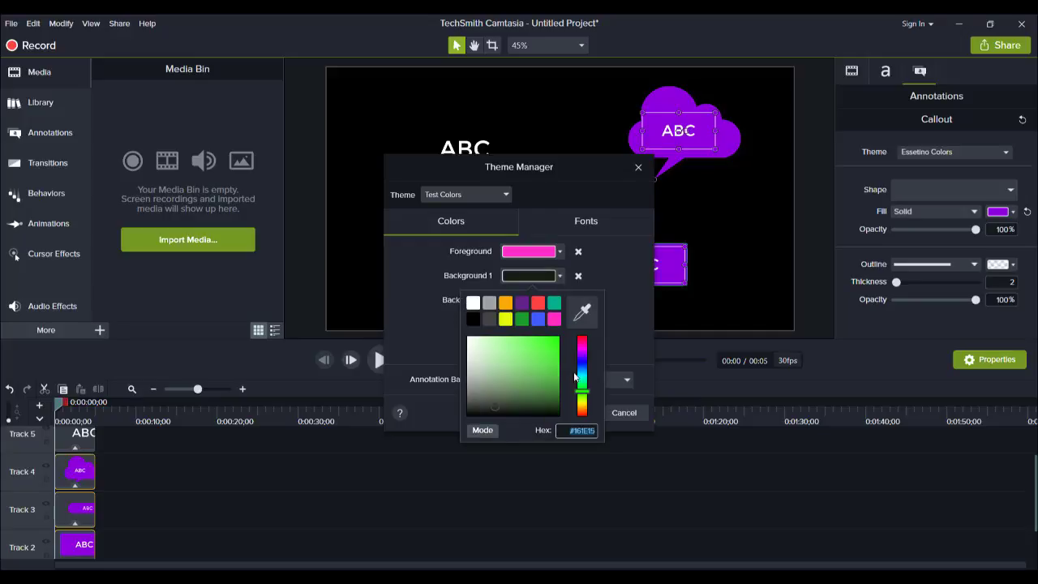
click(595, 435)
click(483, 430)
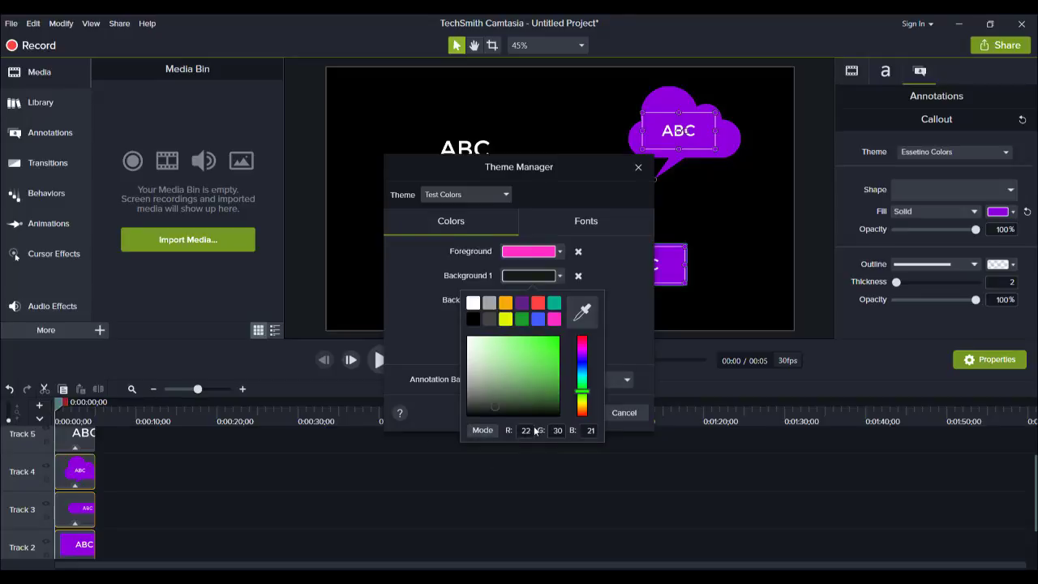
click(479, 432)
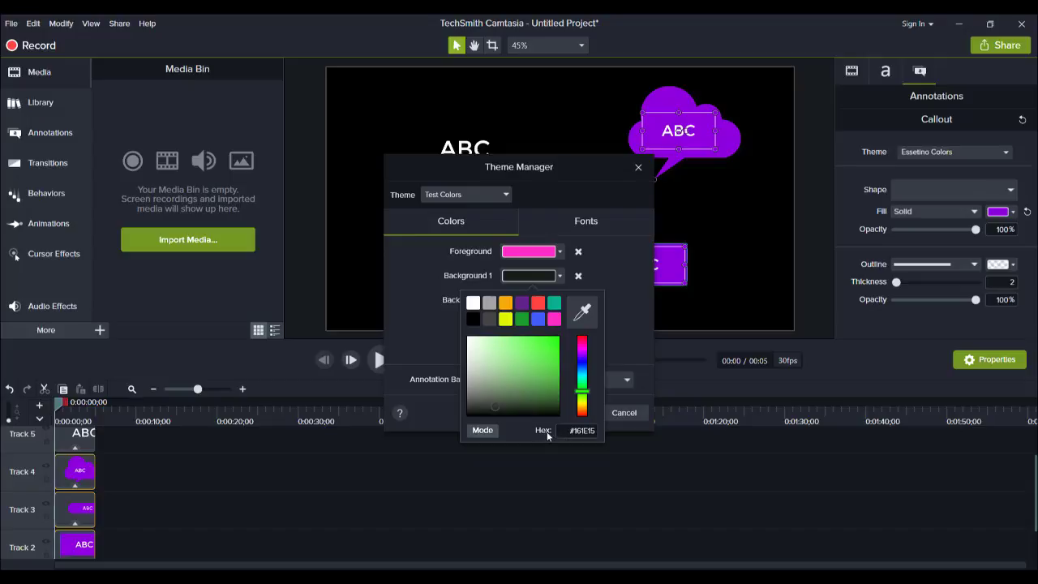
click(483, 431)
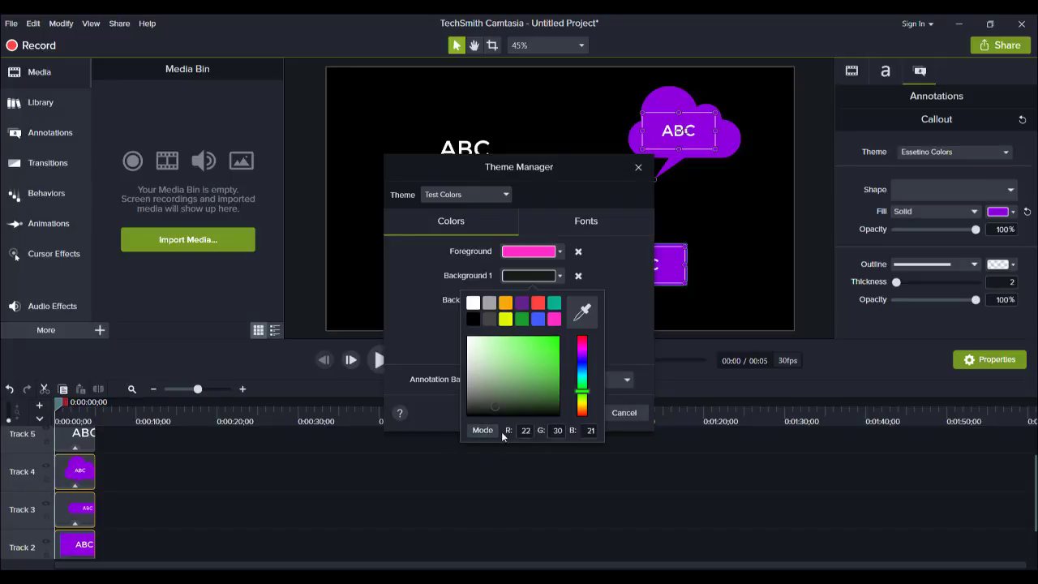
click(483, 430)
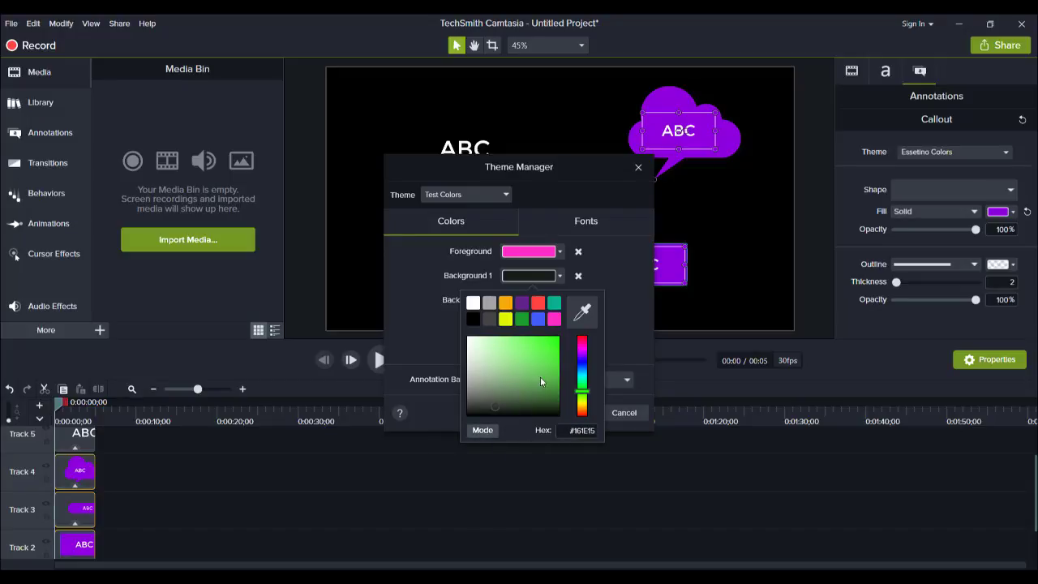
click(585, 315)
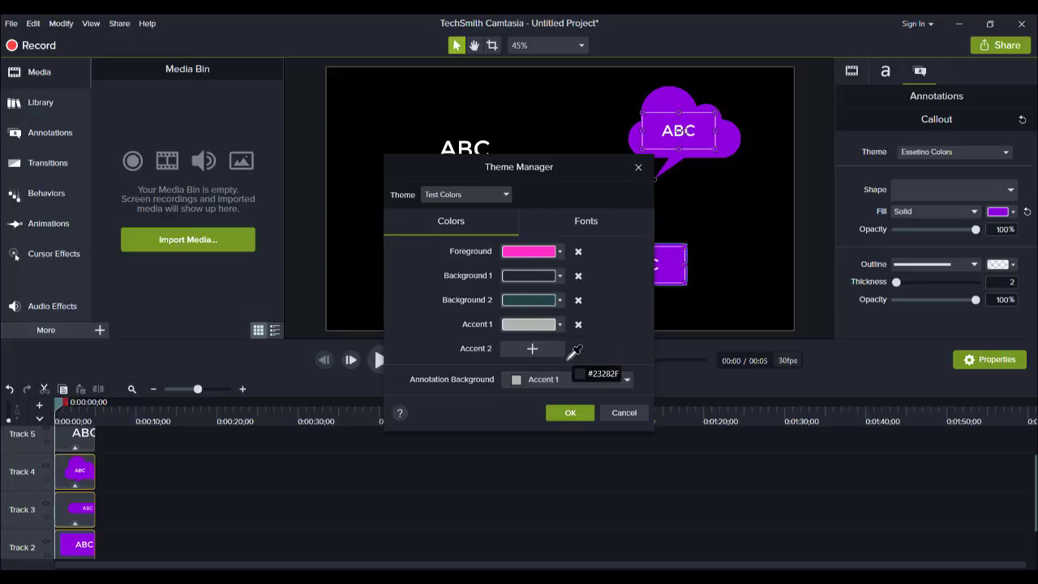
click(563, 272)
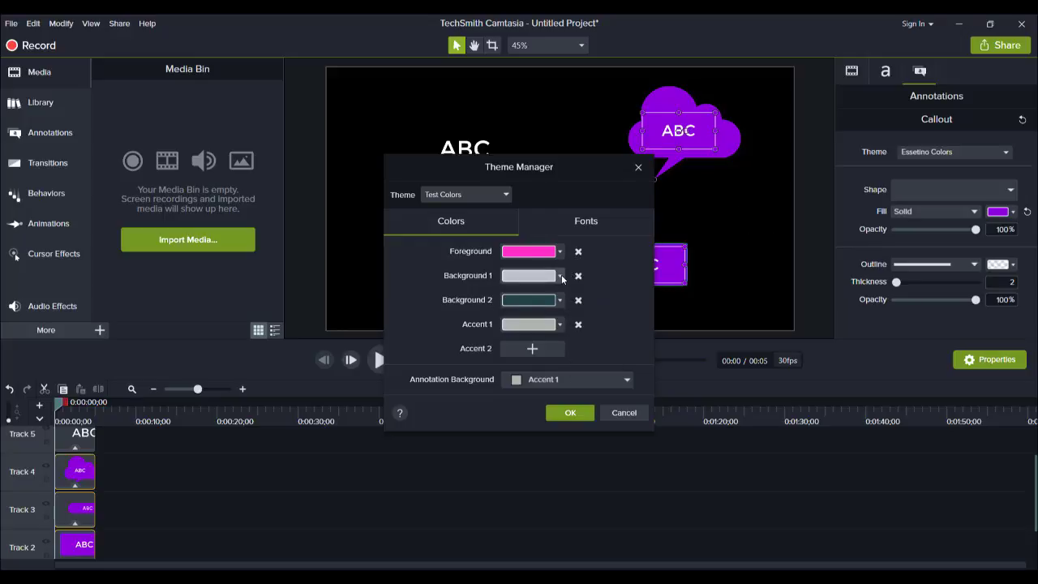
Set Background 1 to blue, Background 2 to green and Accent 1 to yellow.
click(560, 276)
click(538, 319)
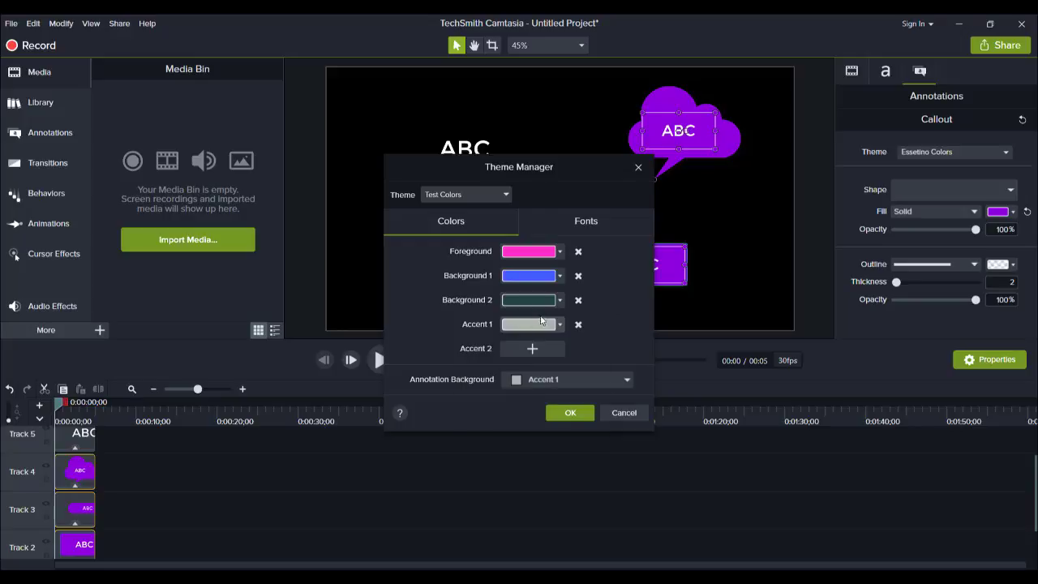
click(559, 300)
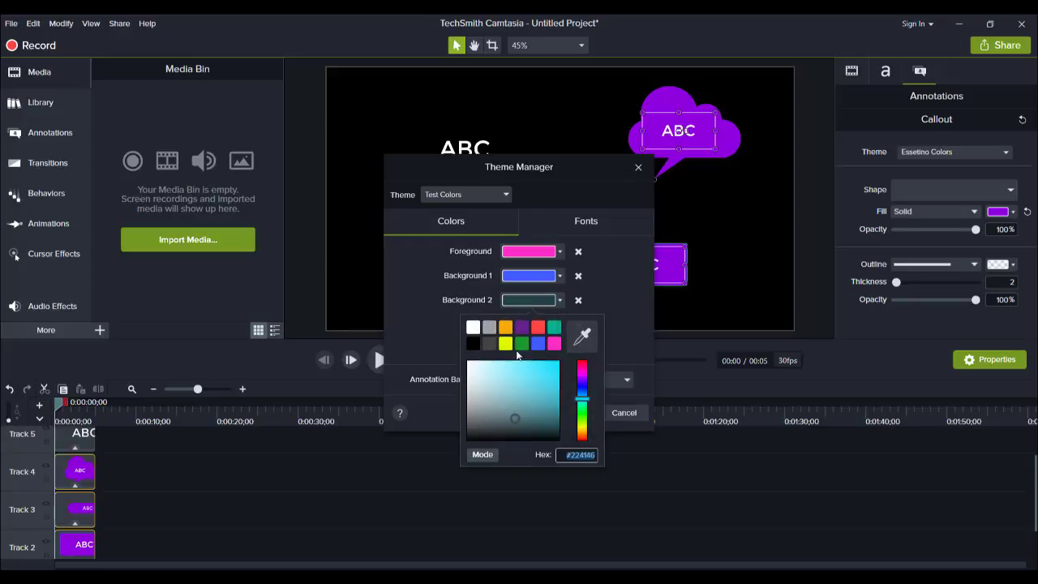
click(521, 343)
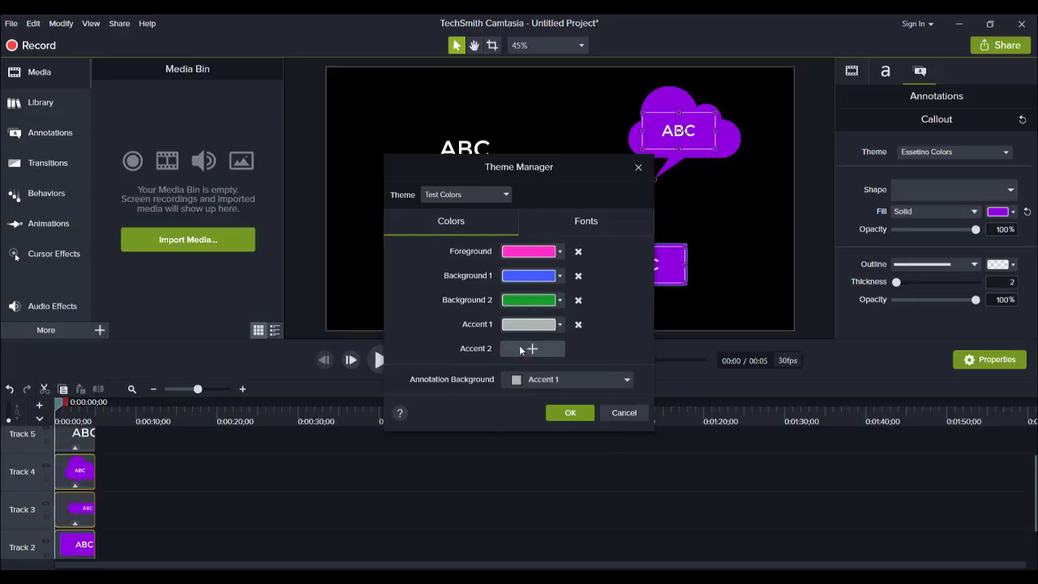
click(560, 325)
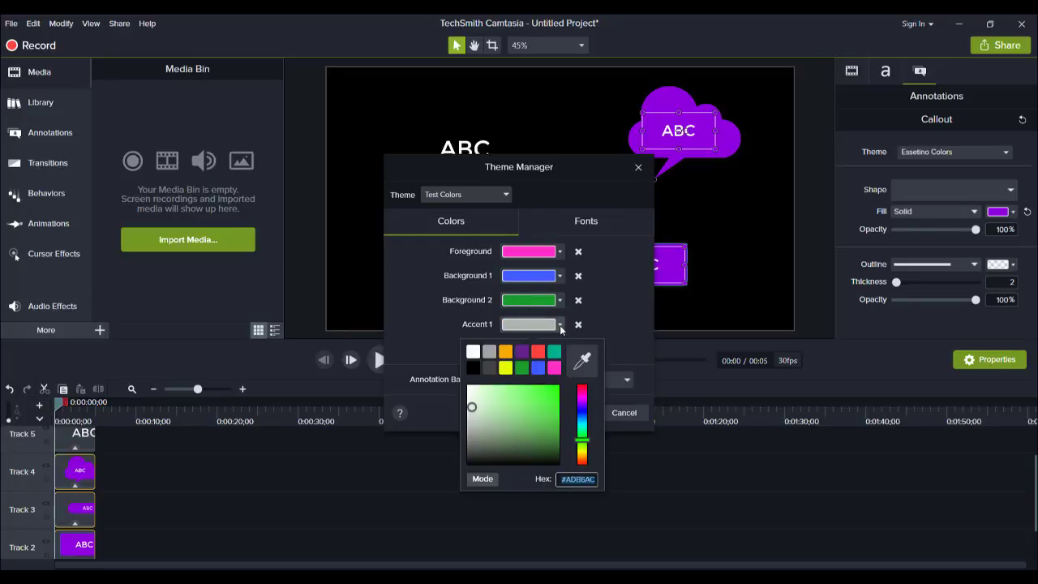
click(506, 370)
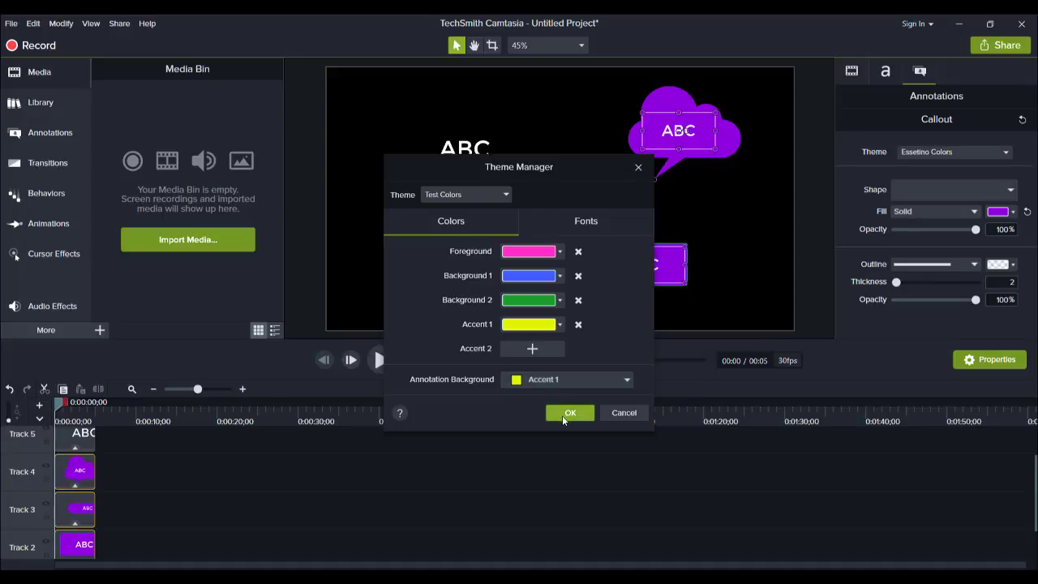
Choose NASDAQER as the Test Colors Font 1 and save the theme with OK.
click(584, 222)
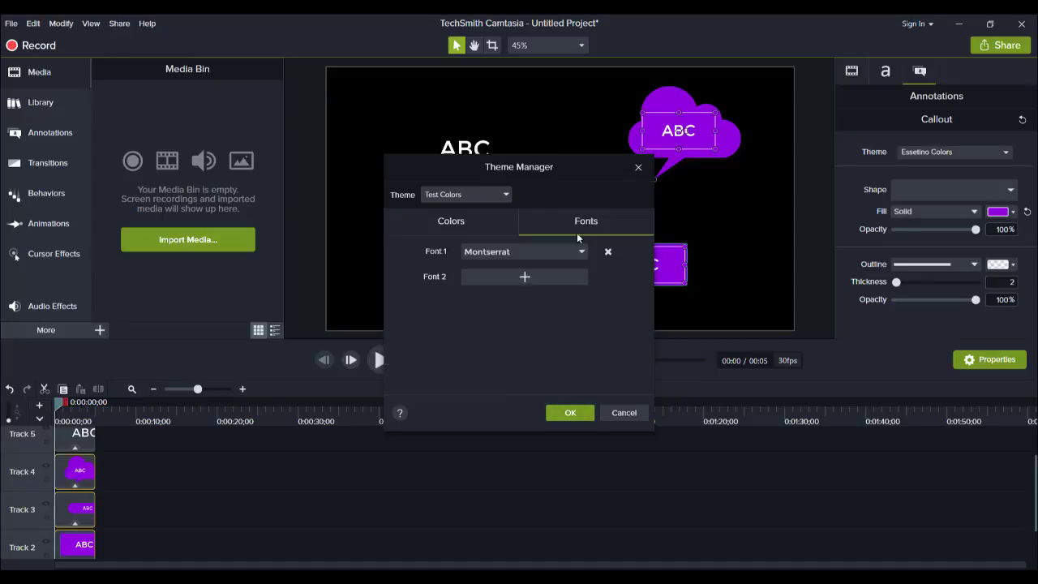
click(583, 252)
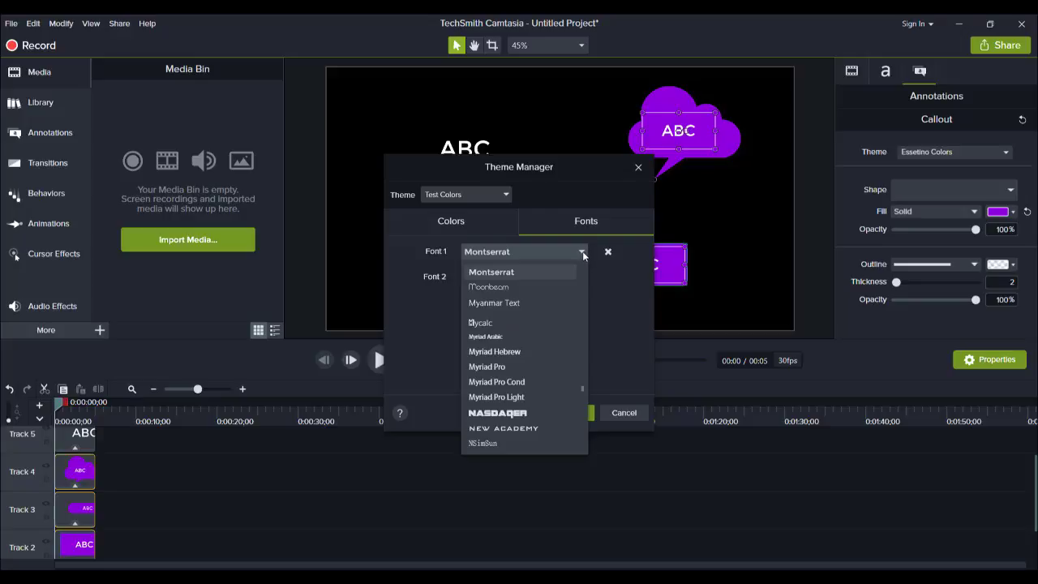
click(494, 412)
click(571, 414)
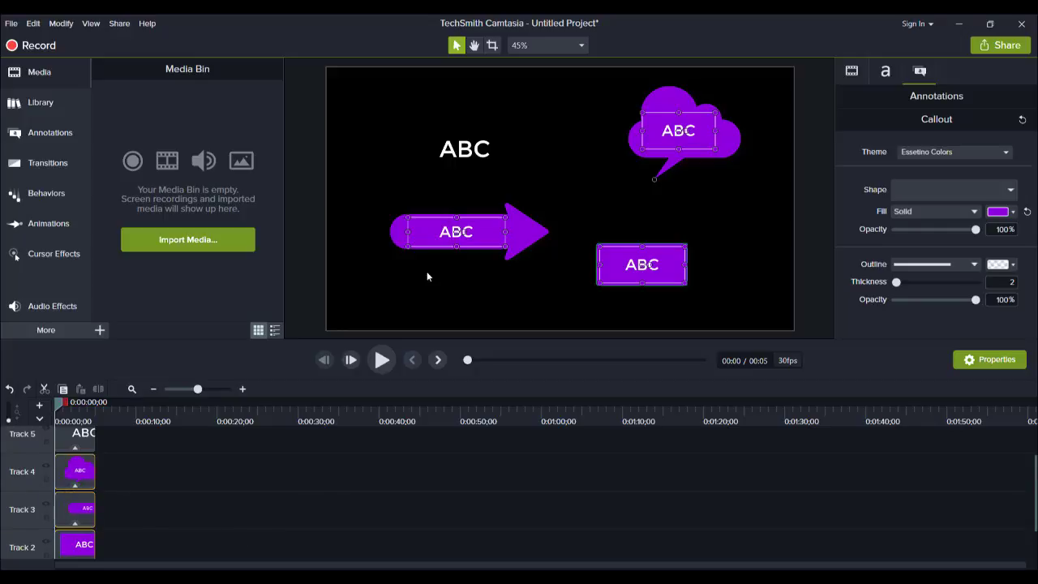
Apply the Test Colors theme to the cloud, arrow and box callouts, making them yellow.
click(984, 154)
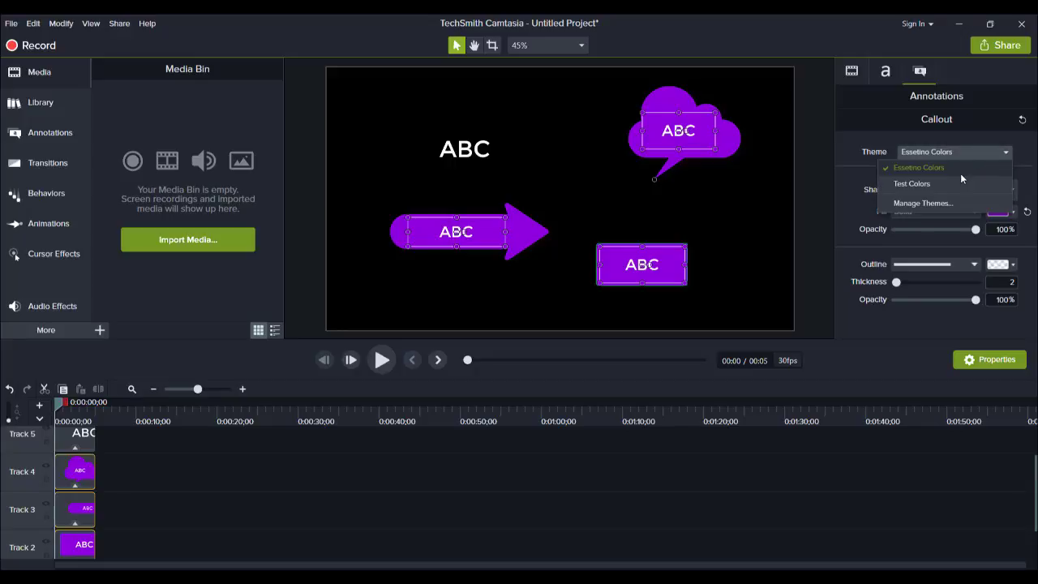
click(944, 185)
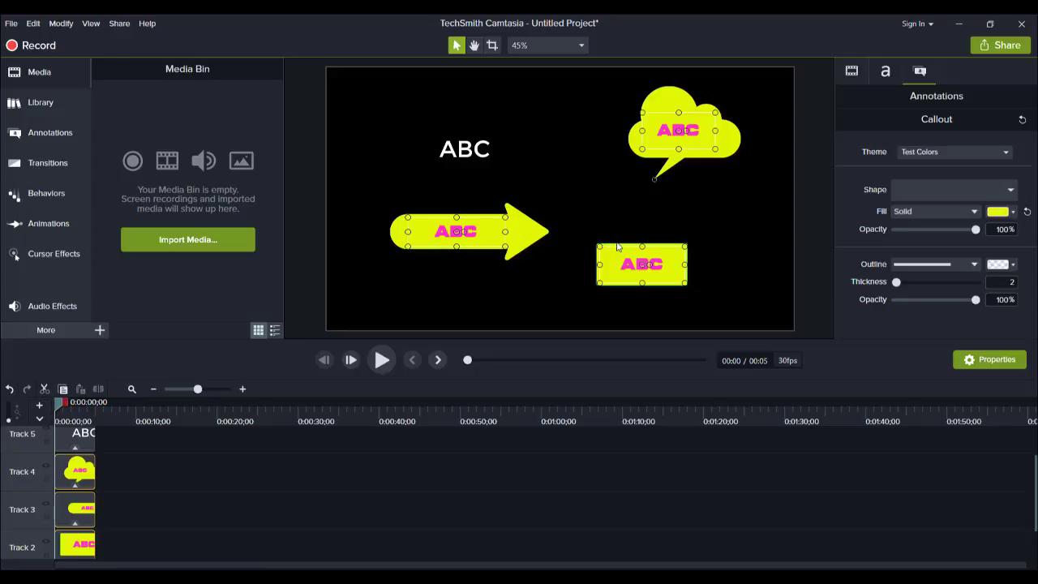
click(470, 150)
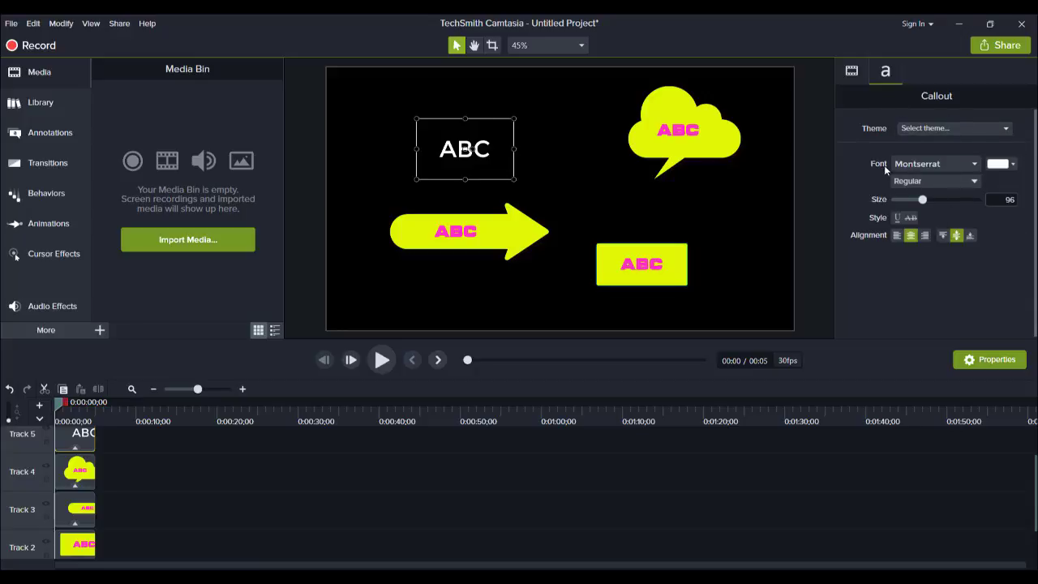
Apply the Test Colors theme to the ABC text, giving it the NASDAQER font.
click(960, 132)
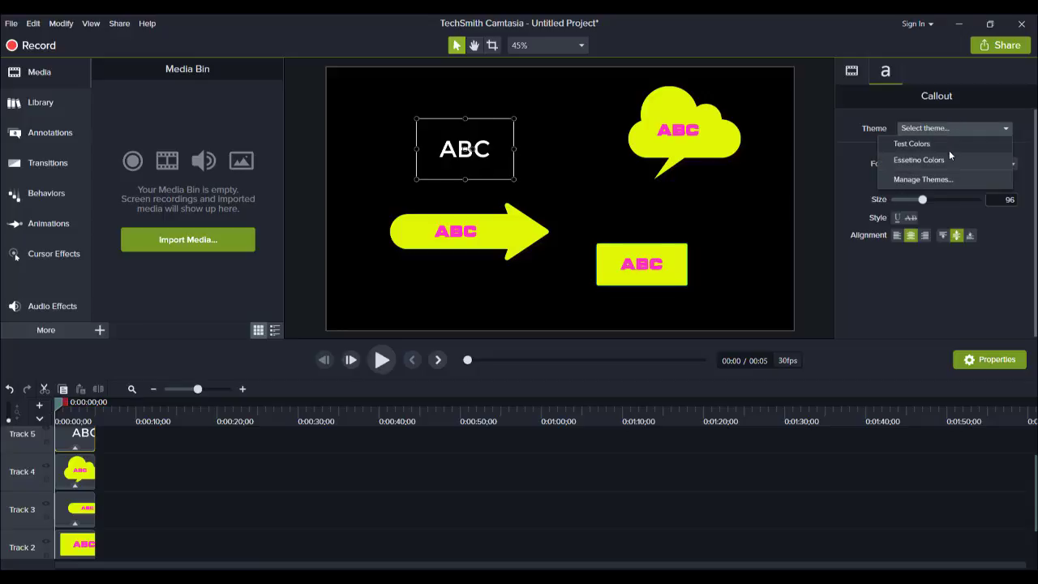
click(946, 165)
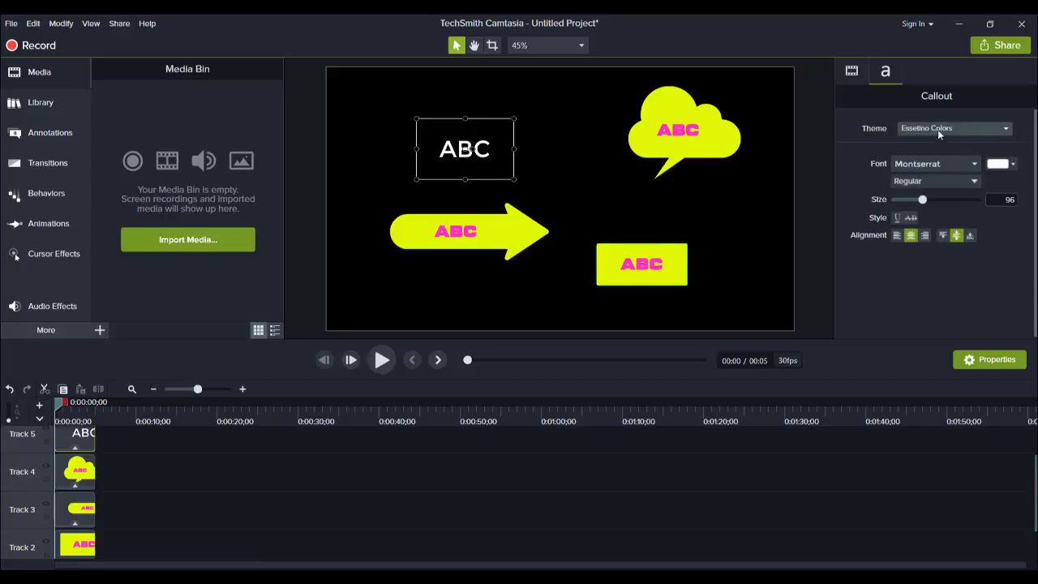
click(937, 130)
click(931, 142)
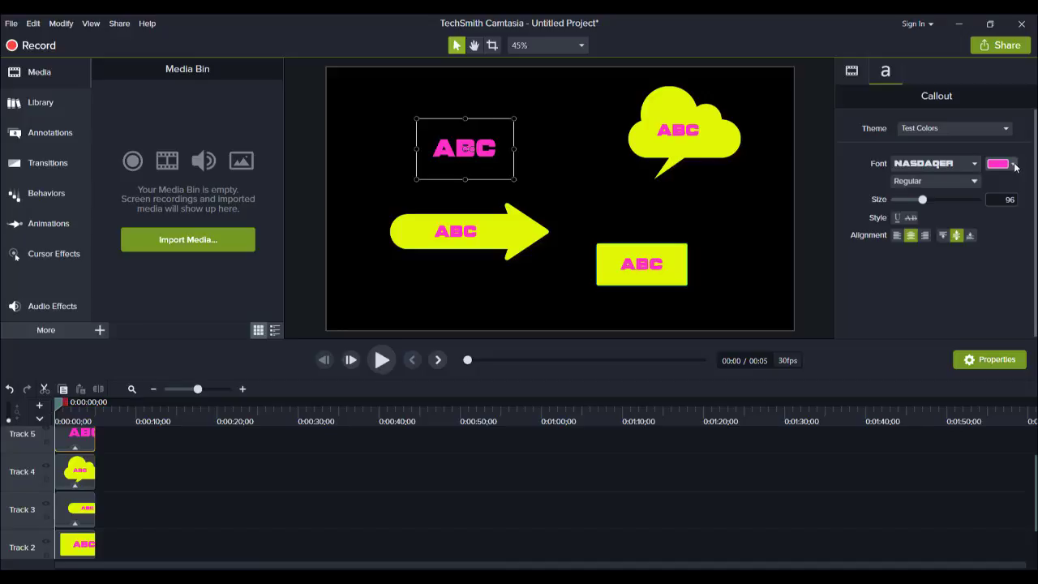
Recolour the ABC text blue using the Test Colors palette swatches.
click(1014, 164)
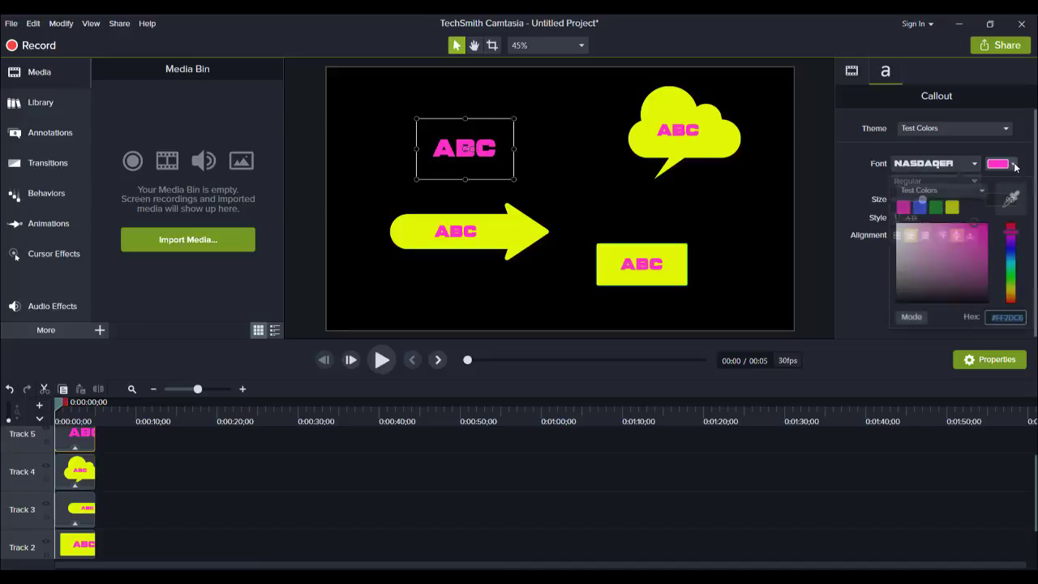
click(980, 192)
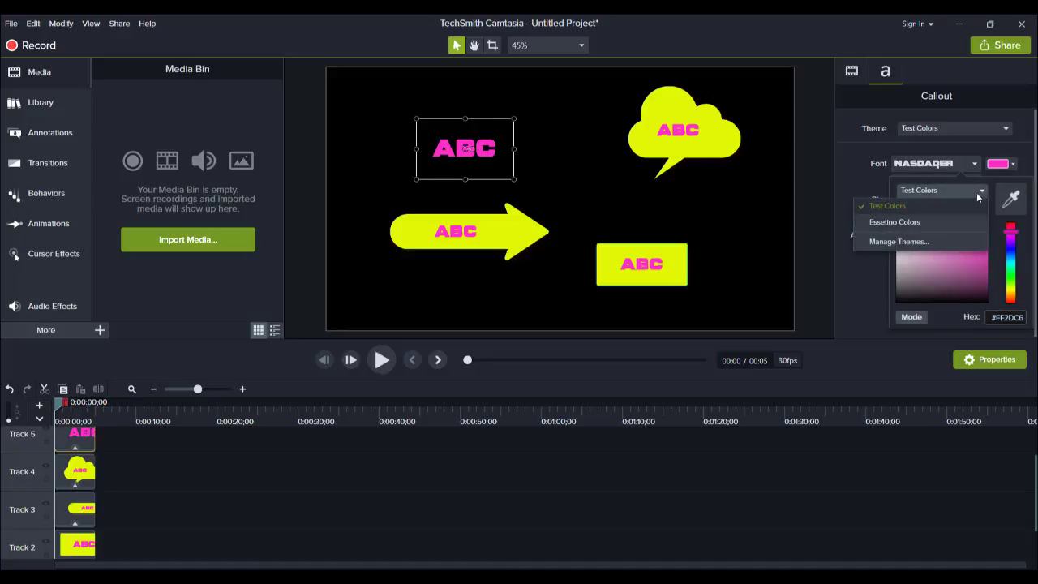
click(981, 193)
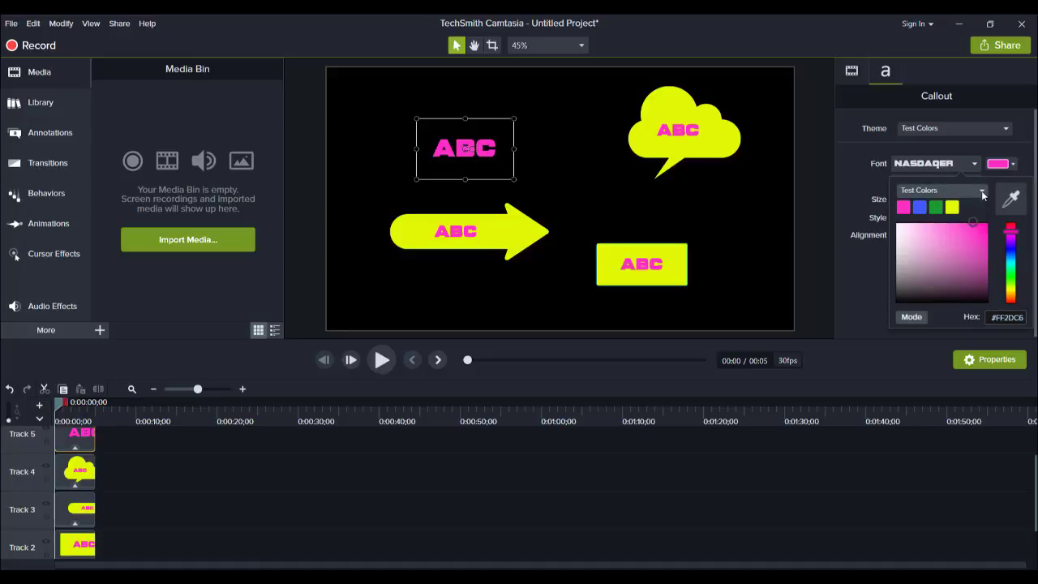
click(921, 208)
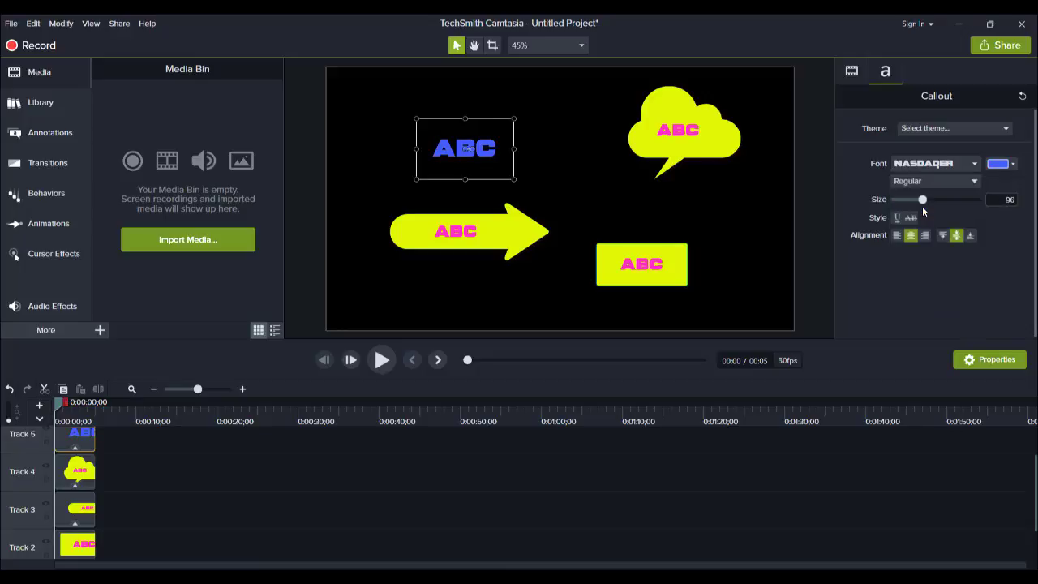
click(720, 142)
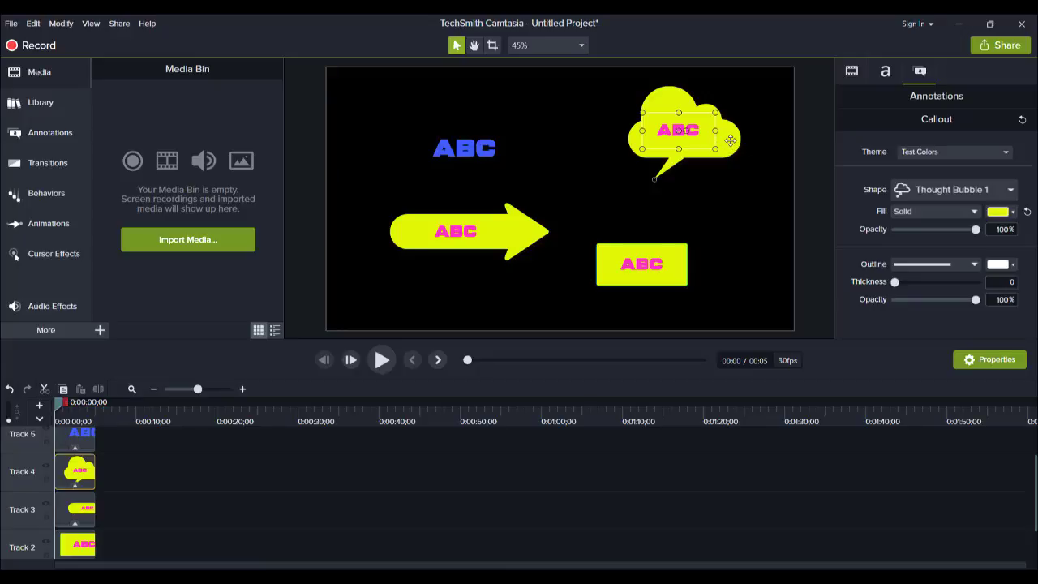
Fill the thought bubble green, then inspect its RGB values and the Essetino Colors palette.
click(1009, 213)
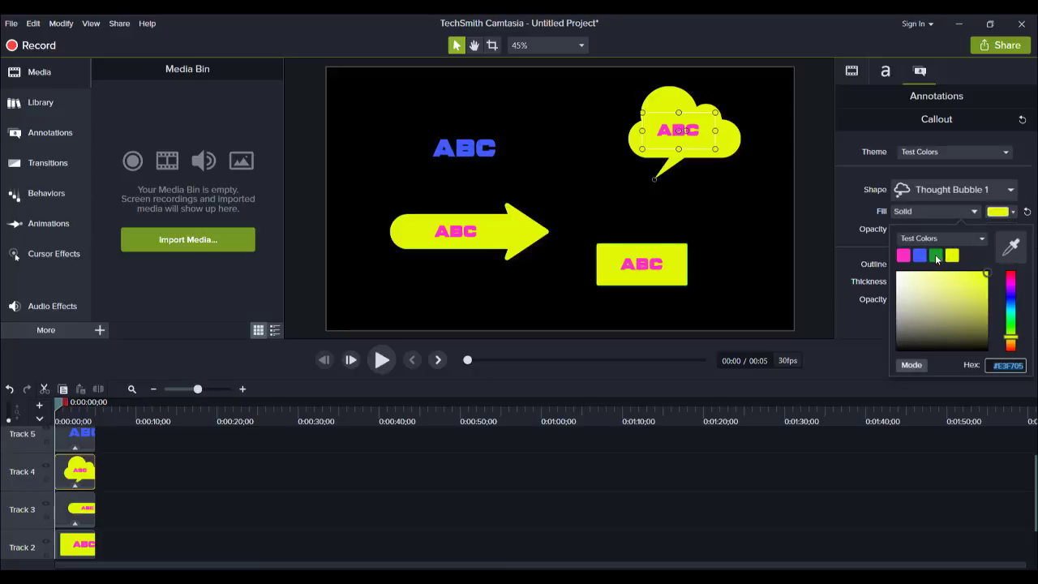
click(935, 256)
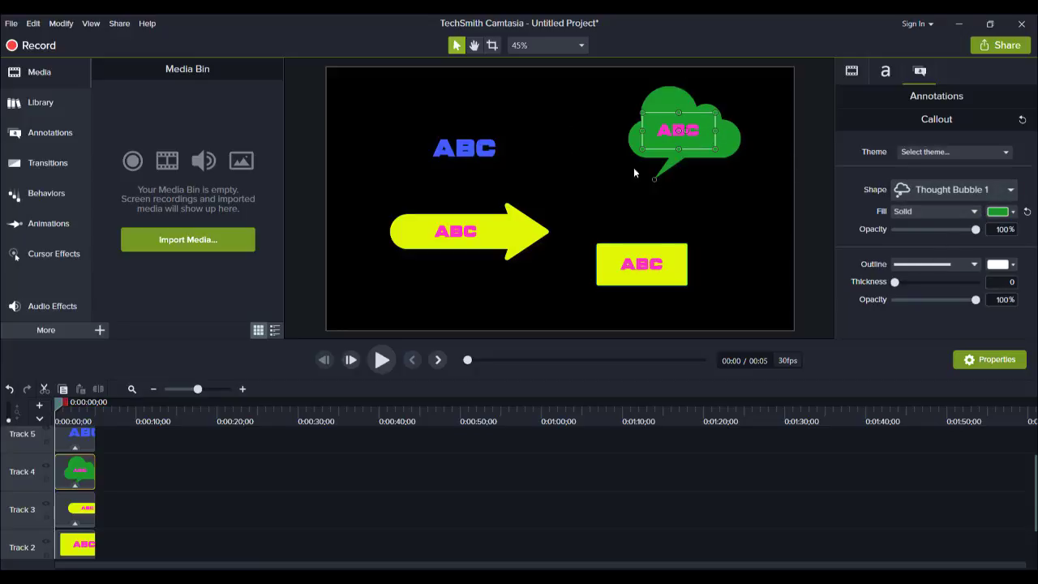
click(1013, 212)
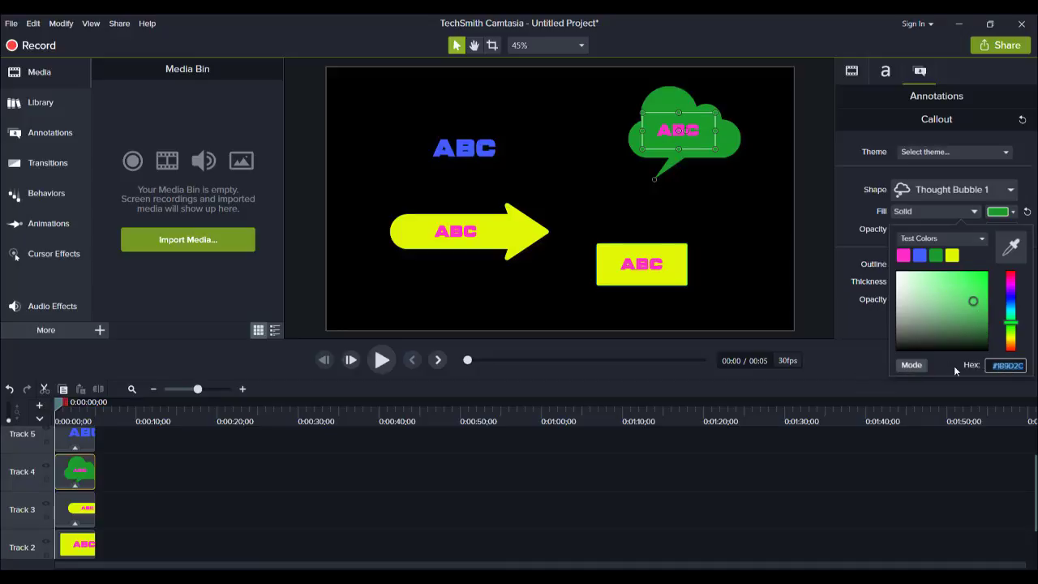
click(919, 366)
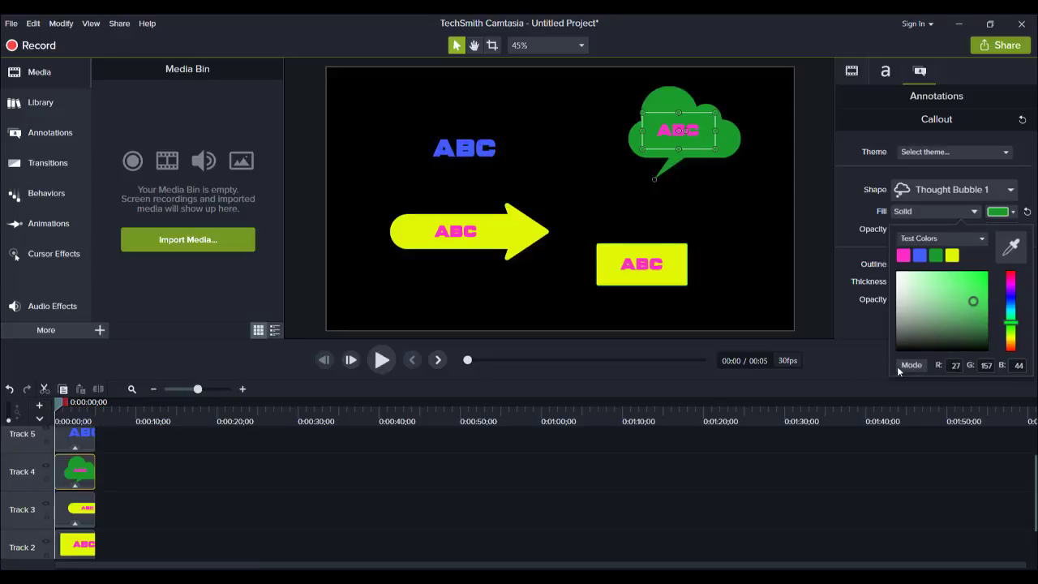
click(908, 371)
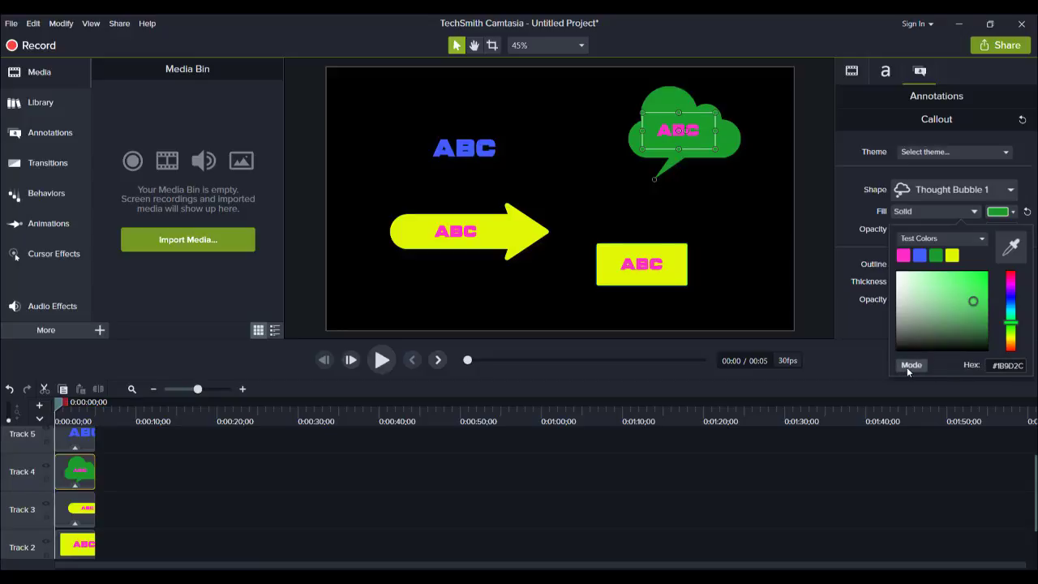
click(964, 239)
click(945, 272)
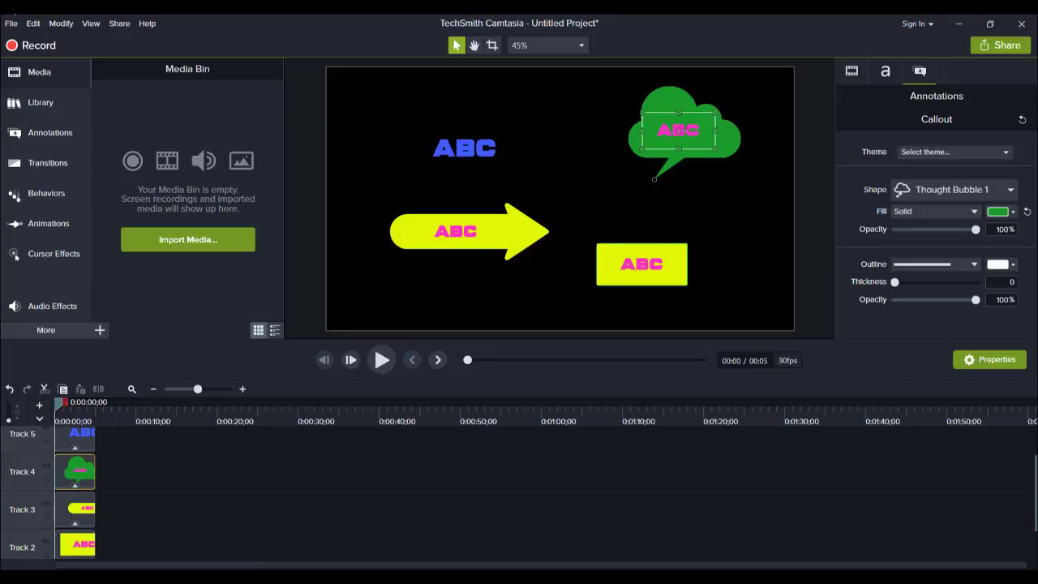
click(11, 22)
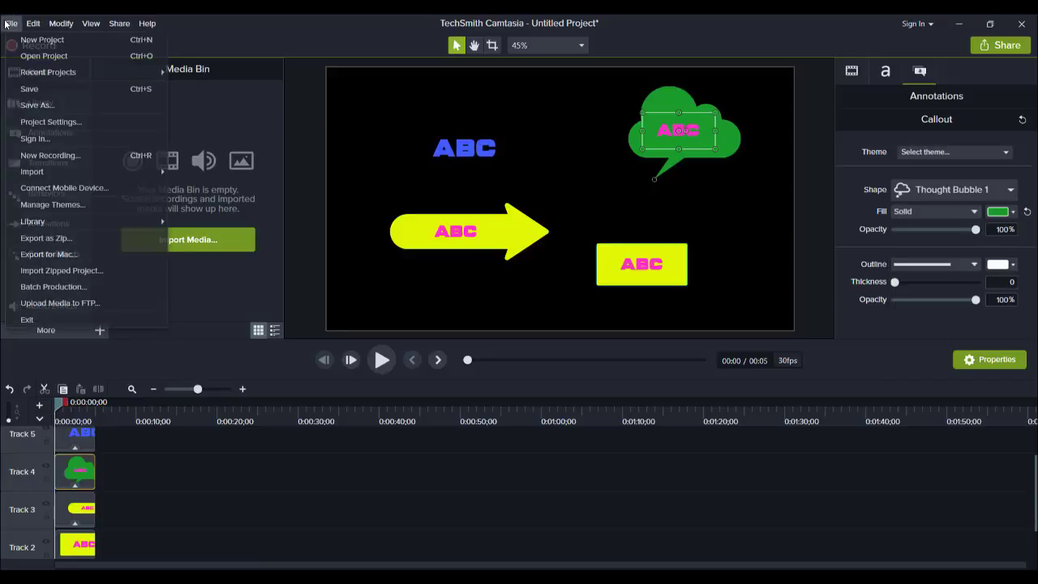
click(57, 204)
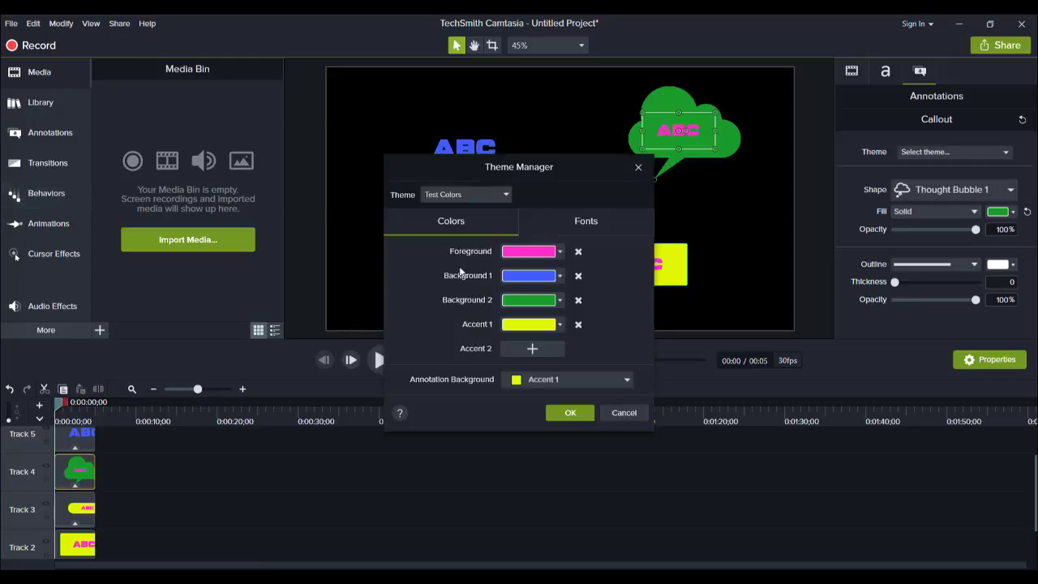
click(500, 191)
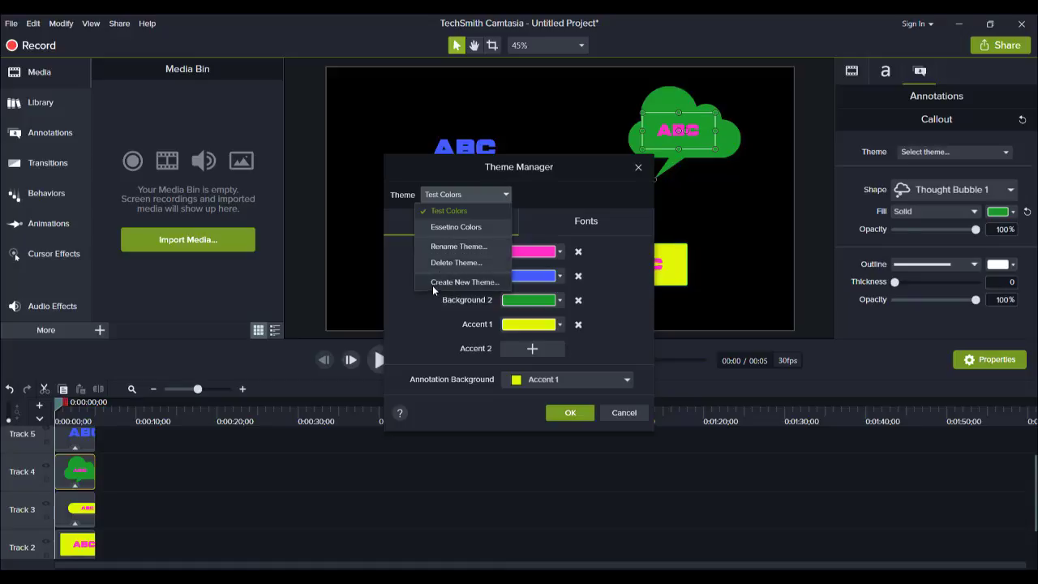
key(Escape)
key(Escape)
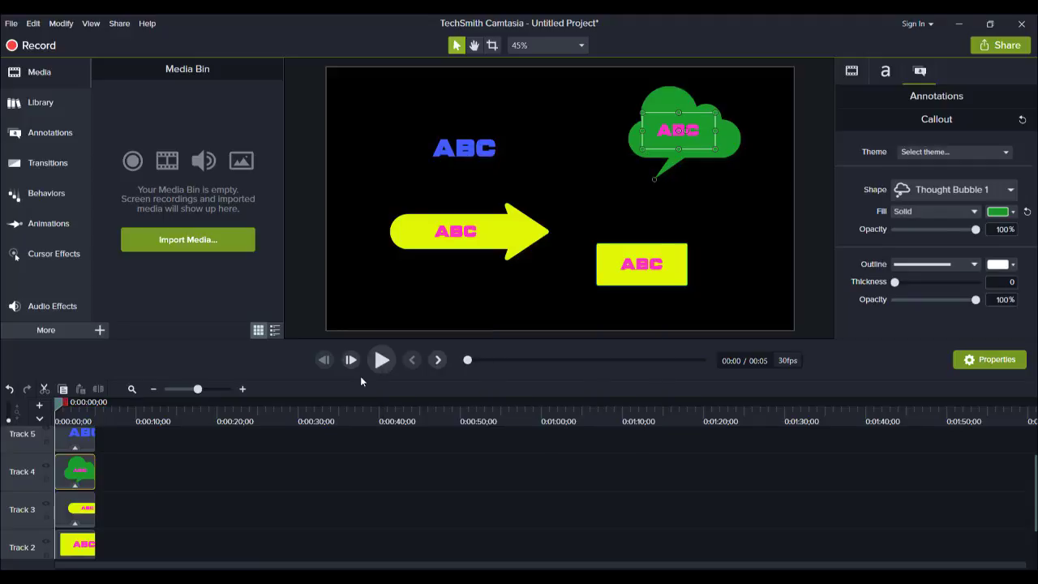